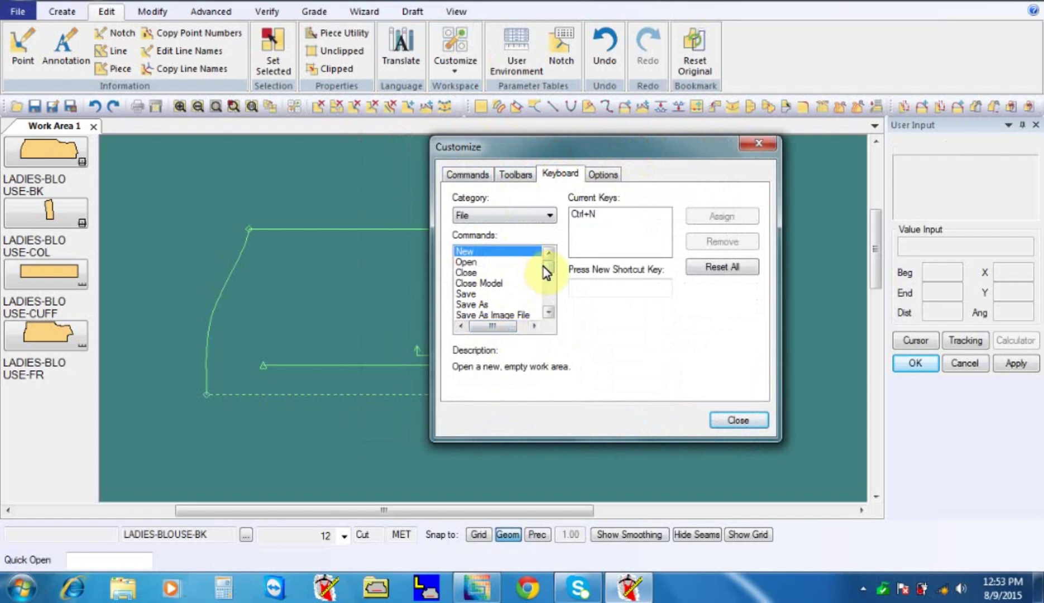
# Look through the File category's full command list in the keyboard shortcut customization settings.
pyautogui.click(548, 311)
pyautogui.click(548, 312)
pyautogui.click(548, 311)
pyautogui.click(548, 312)
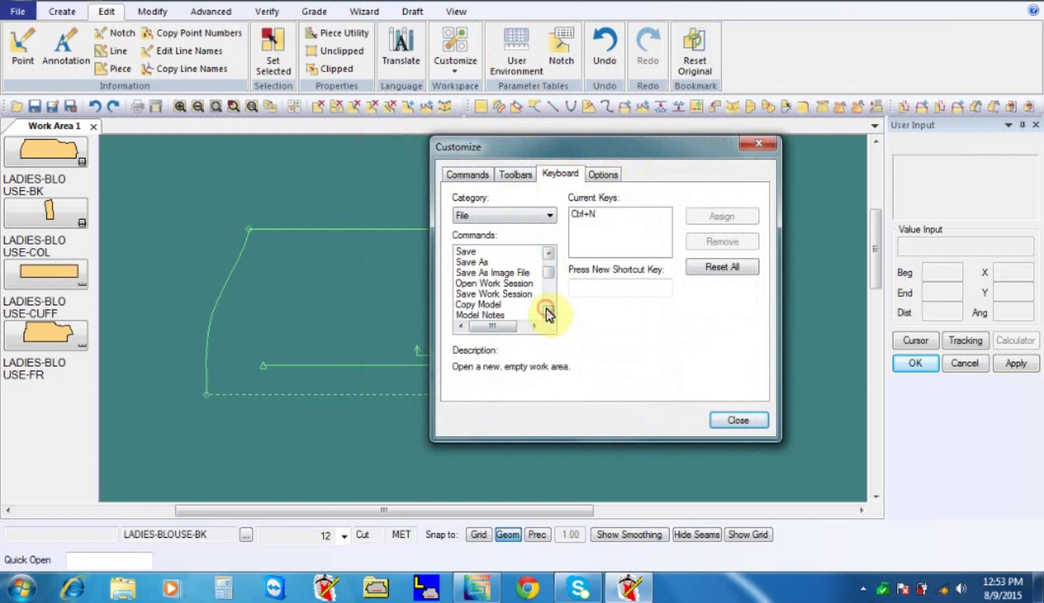
pyautogui.click(548, 311)
pyautogui.click(548, 312)
pyautogui.click(548, 312)
pyautogui.click(548, 312)
pyautogui.click(548, 311)
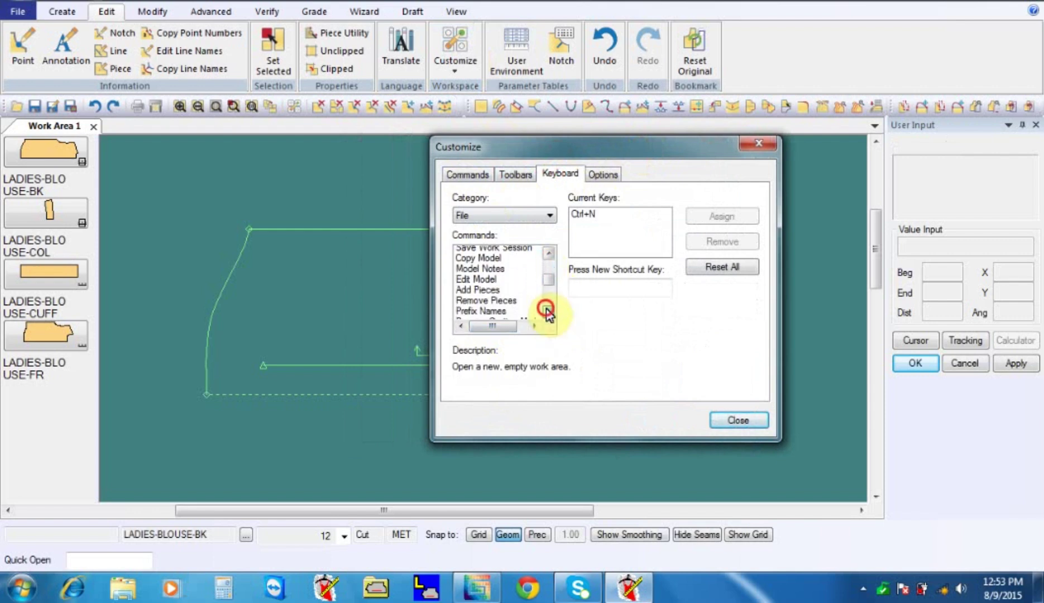
pyautogui.click(548, 311)
pyautogui.click(548, 311)
pyautogui.click(548, 311)
pyautogui.click(548, 312)
pyautogui.click(548, 312)
pyautogui.click(548, 311)
pyautogui.click(548, 311)
pyautogui.click(548, 311)
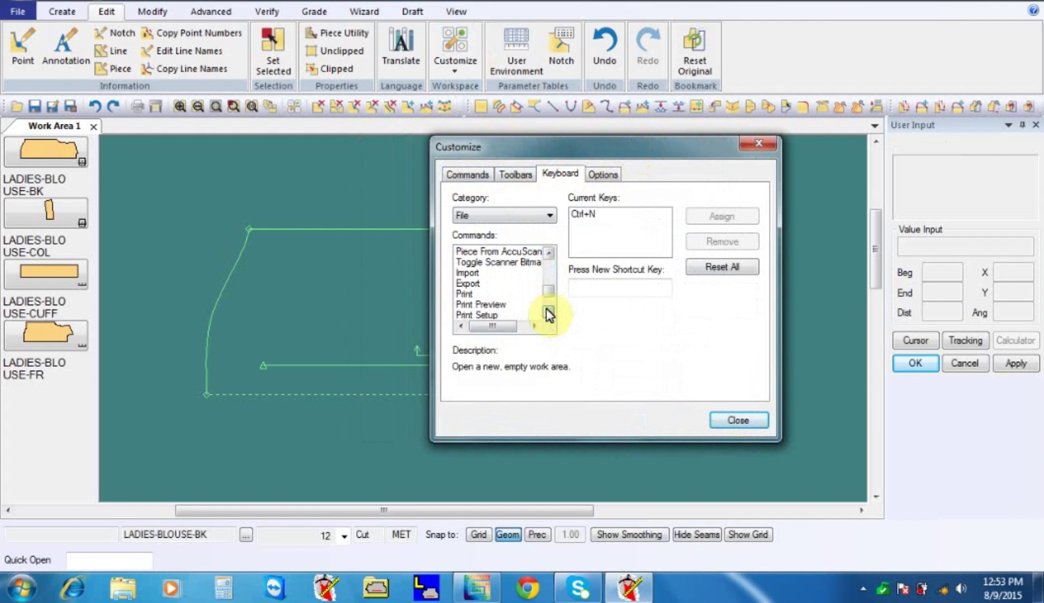
pyautogui.click(548, 311)
pyautogui.click(548, 311)
pyautogui.click(548, 311)
pyautogui.click(548, 311)
pyautogui.click(549, 311)
pyautogui.click(548, 311)
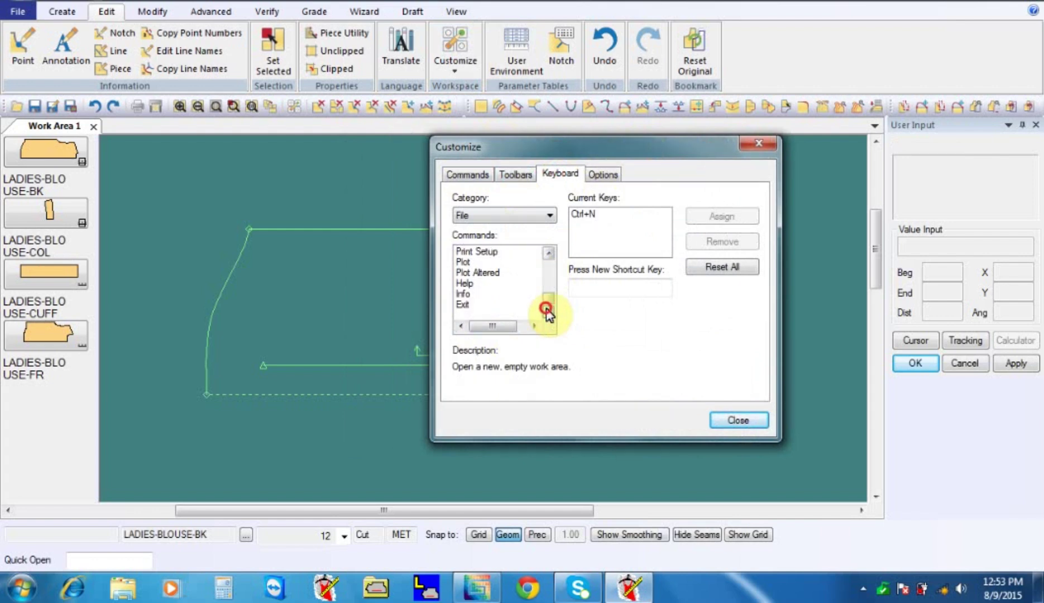
pyautogui.click(548, 251)
pyautogui.click(548, 251)
pyautogui.click(548, 252)
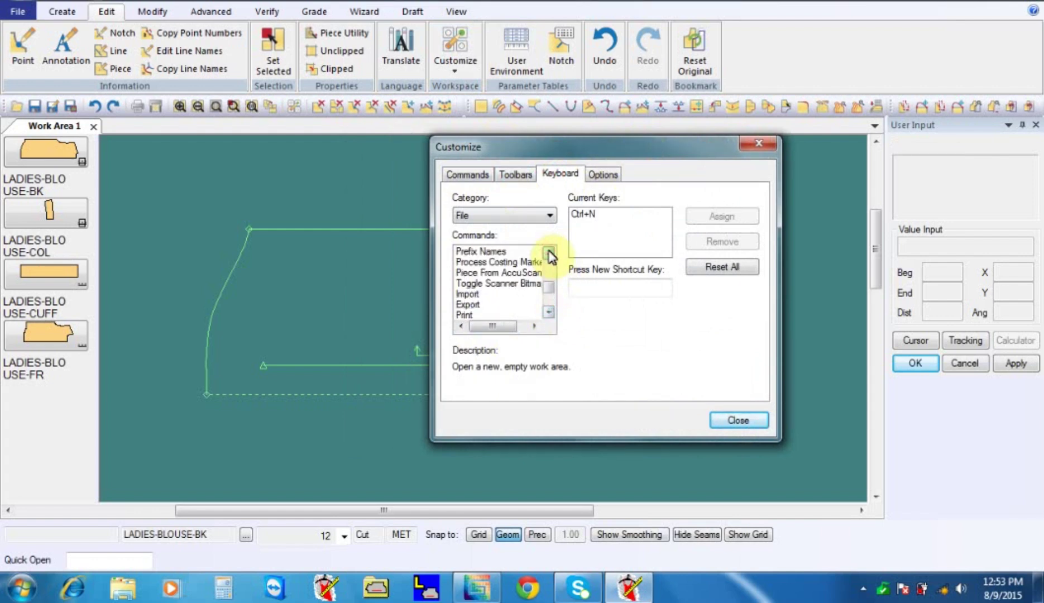
pyautogui.click(548, 251)
pyautogui.click(548, 251)
pyautogui.click(548, 251)
pyautogui.click(548, 251)
pyautogui.click(548, 251)
pyautogui.click(549, 251)
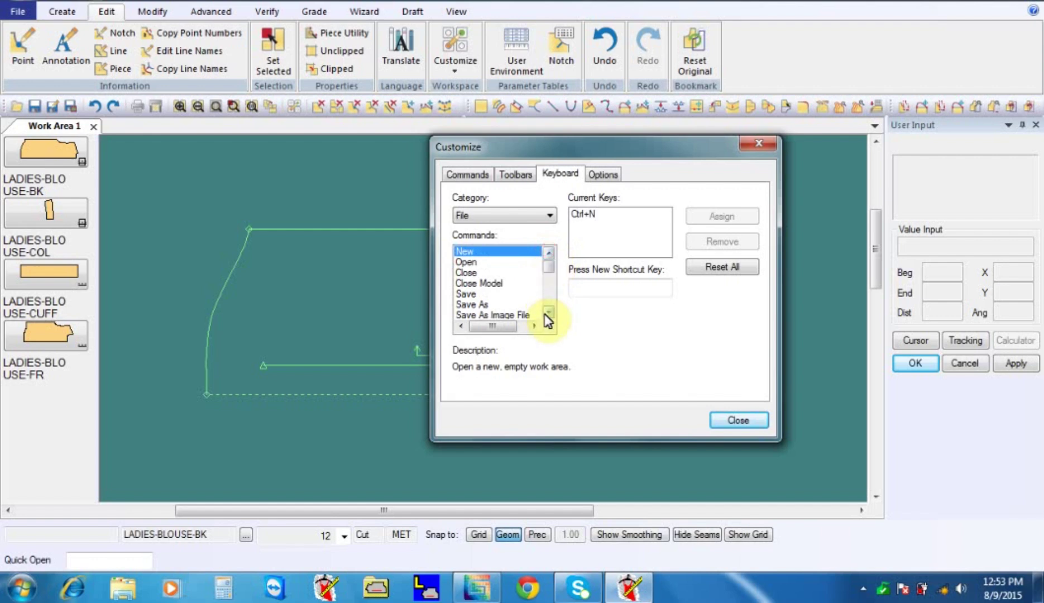
# View the shortcut assigned to Delete Point in the Modify category and close the Customize dialog.
pyautogui.click(549, 215)
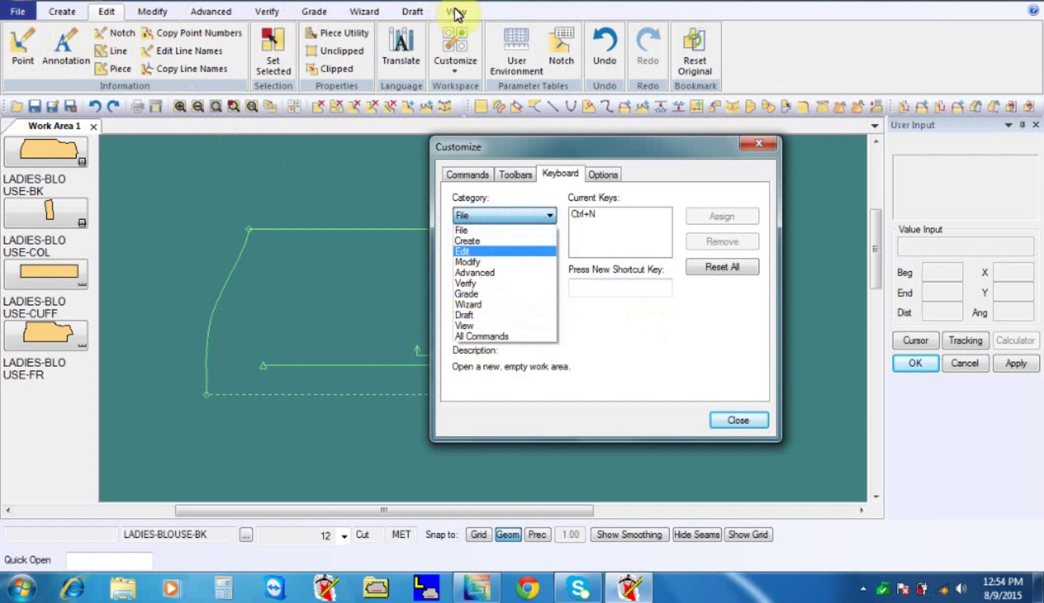
pyautogui.click(483, 261)
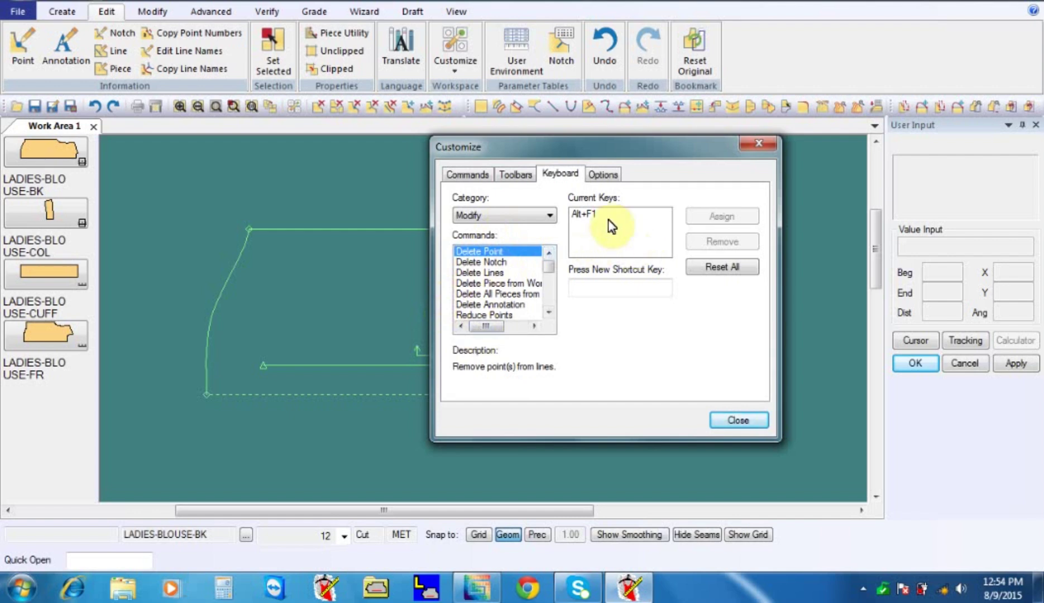
pyautogui.click(765, 146)
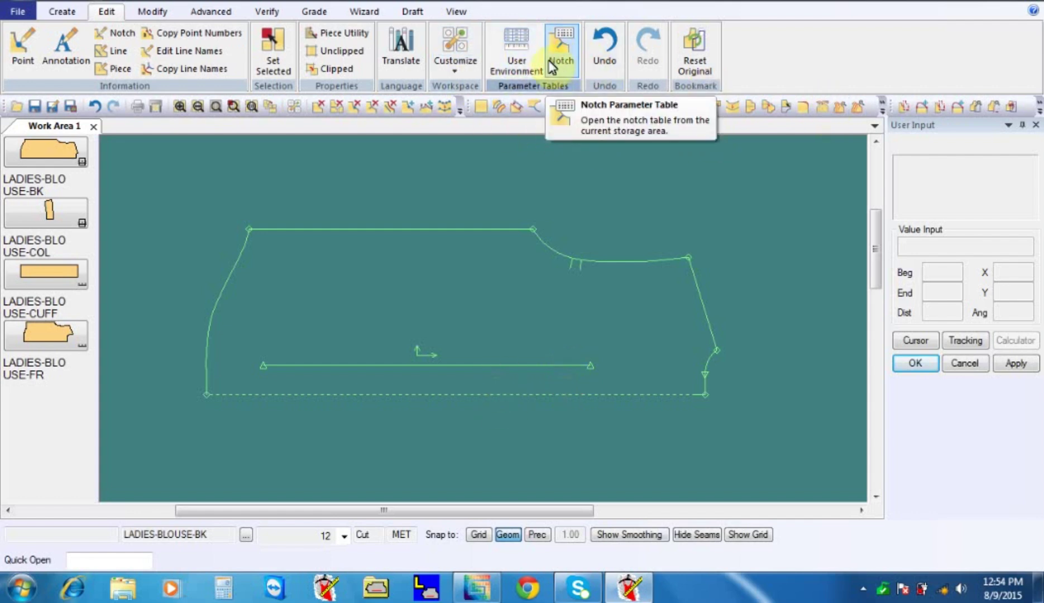
# Open the User Environment parameter table to view its settings and close it.
pyautogui.click(516, 67)
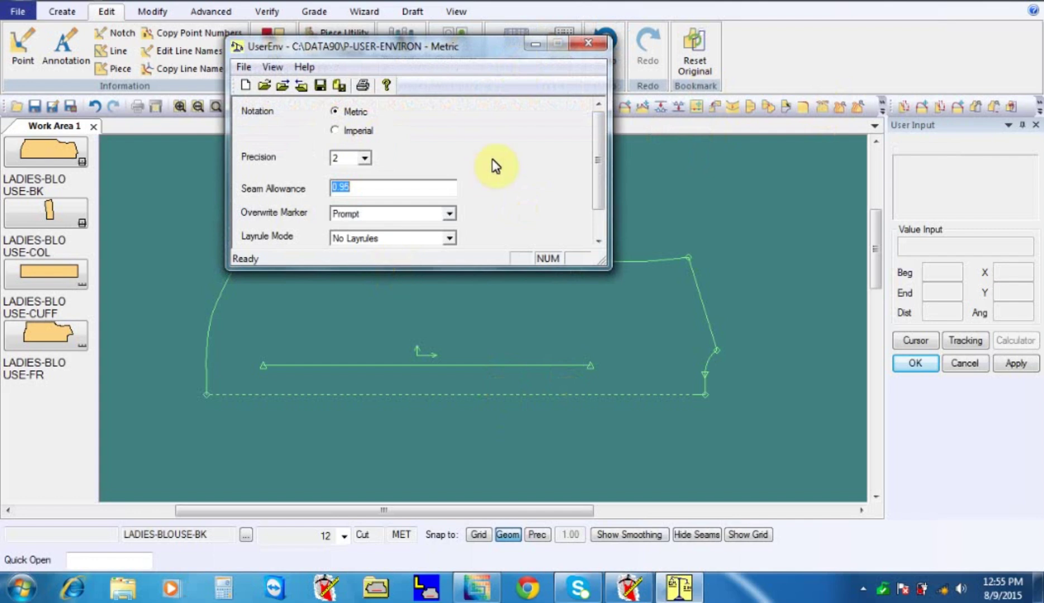
pyautogui.click(589, 44)
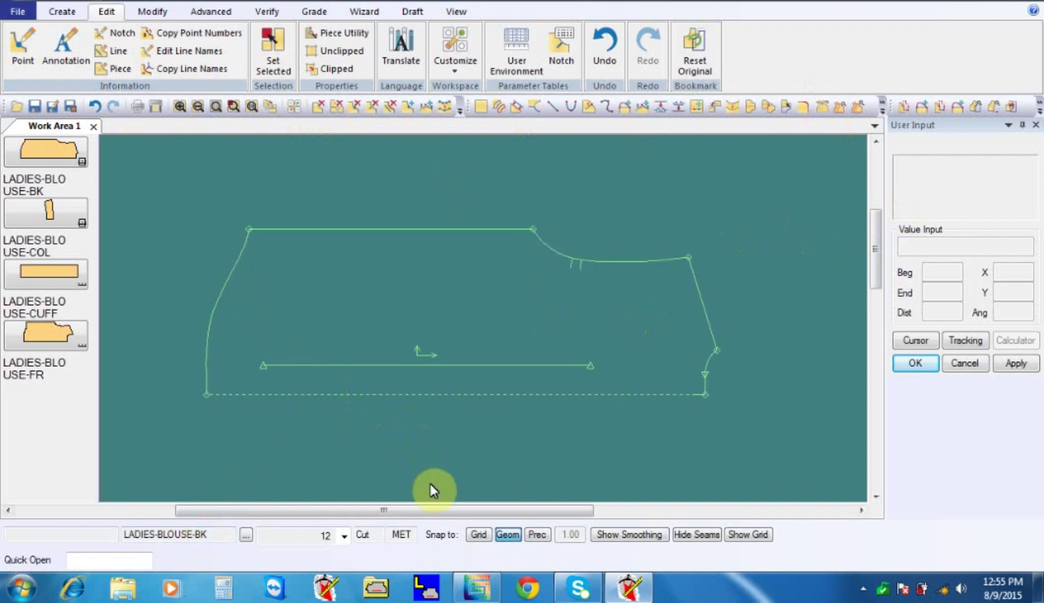
pyautogui.click(331, 589)
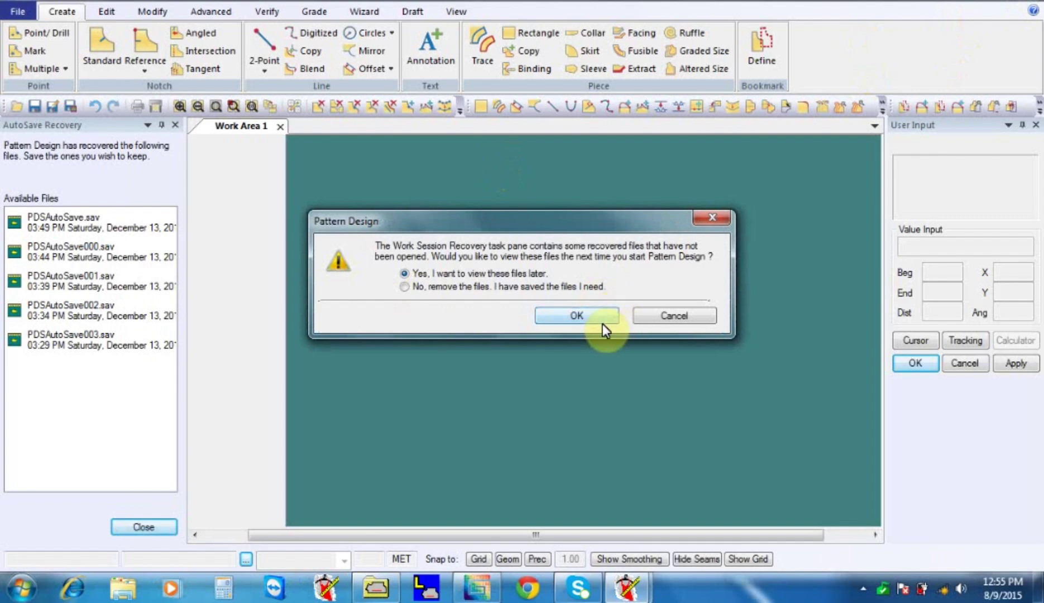
pyautogui.click(599, 318)
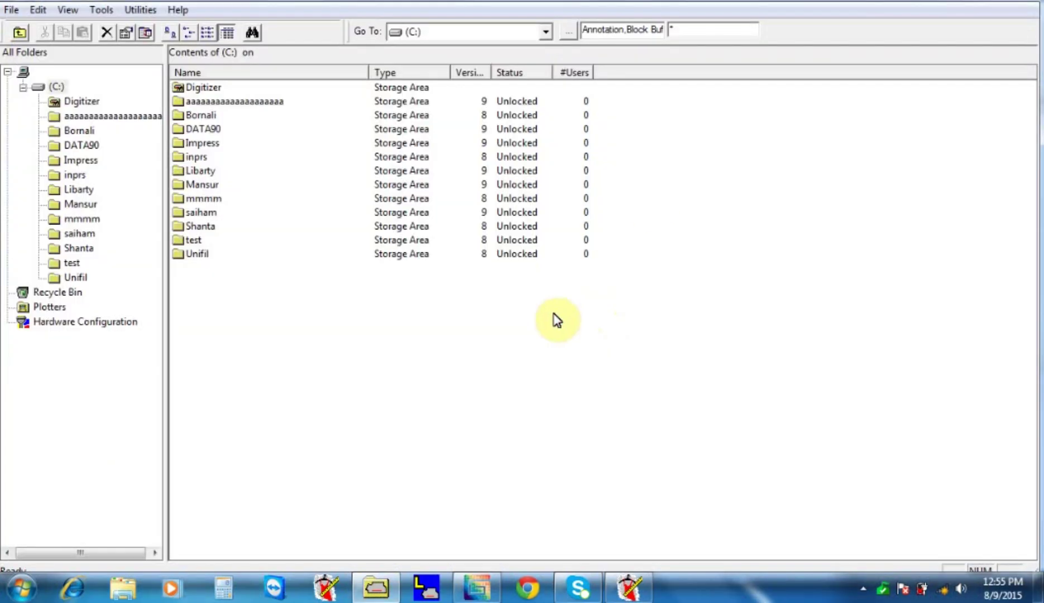
pyautogui.click(981, 7)
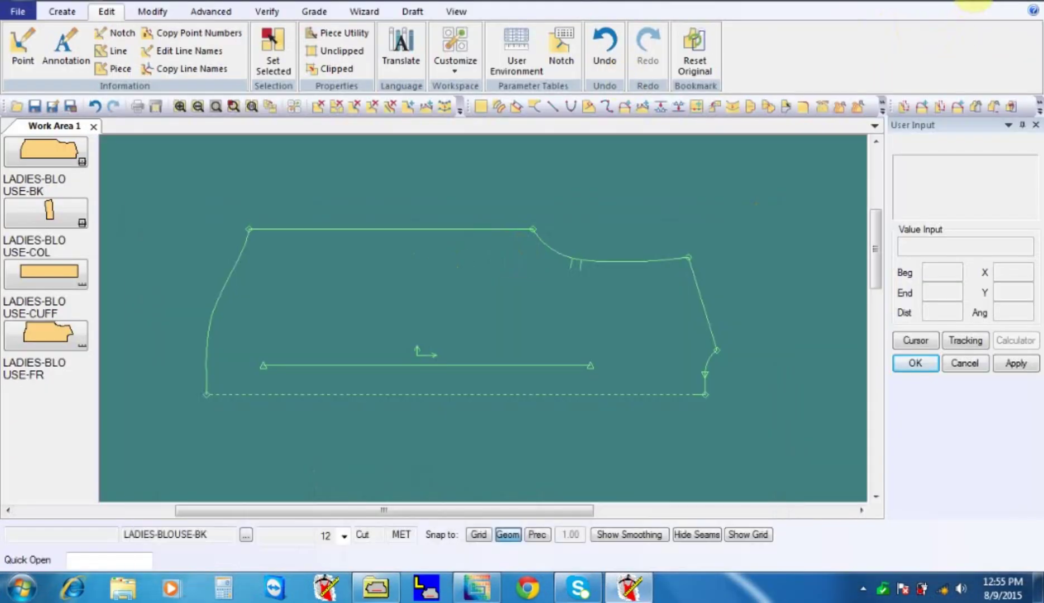
pyautogui.click(1027, 5)
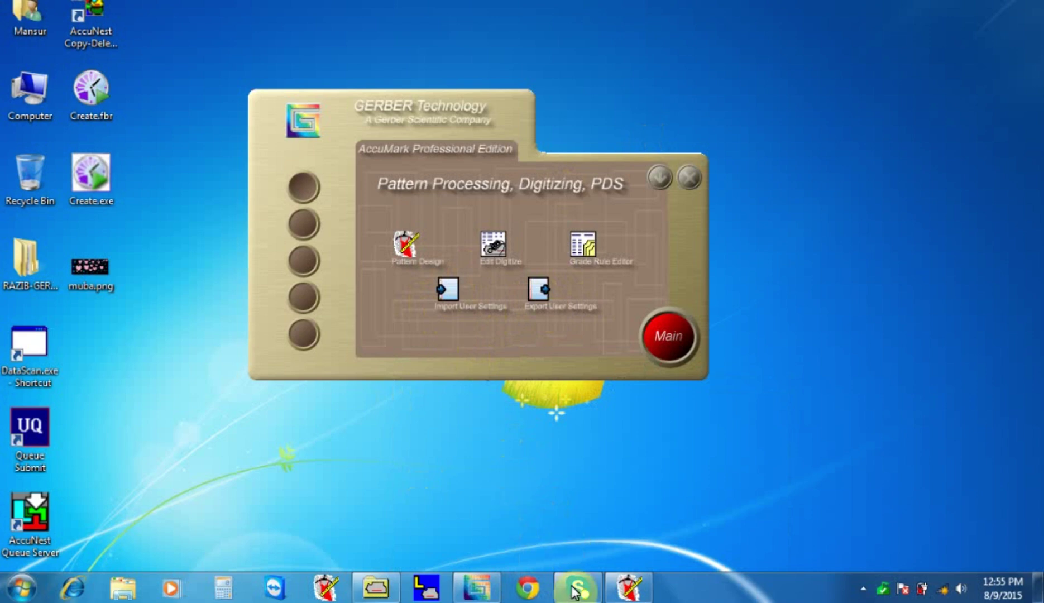
pyautogui.click(629, 587)
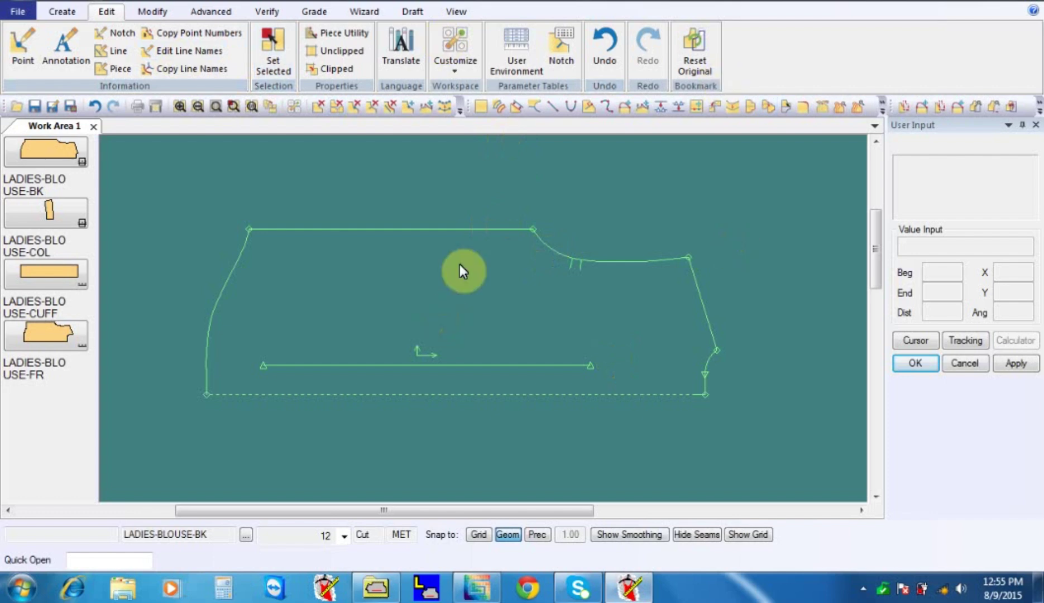
# Reopen the User Environment table, move its window clear of the ribbon, and review the available Precision options.
pyautogui.click(511, 58)
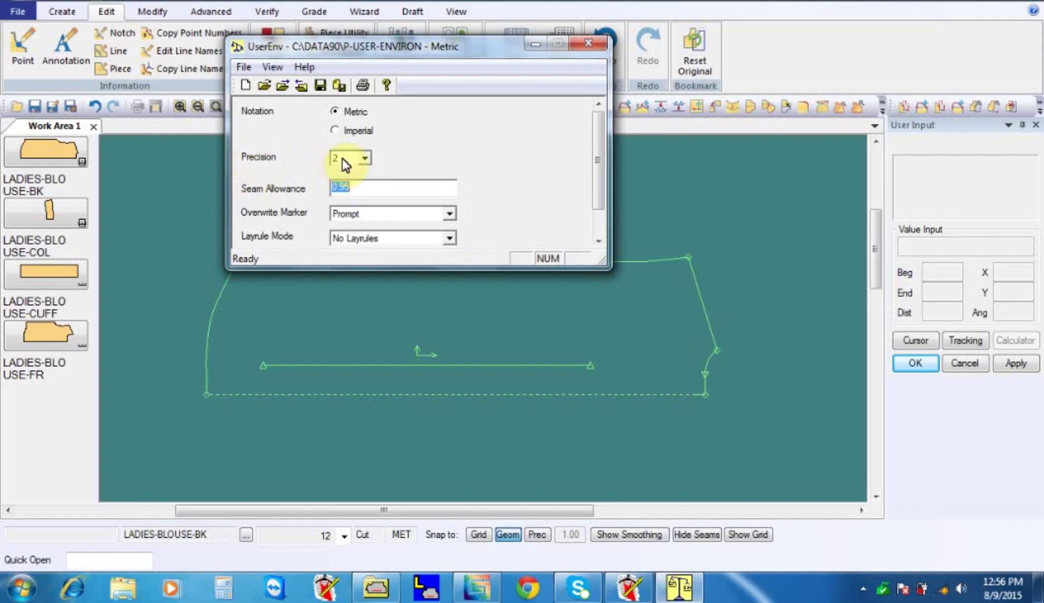
pyautogui.moveTo(480, 47); pyautogui.dragTo(540, 165)
pyautogui.click(425, 275)
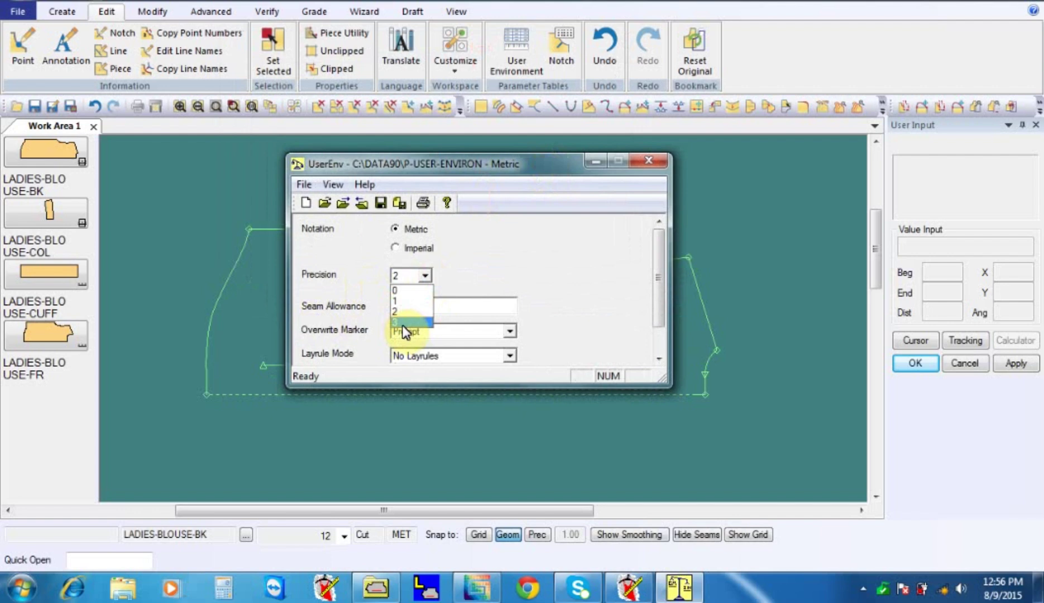
pyautogui.click(472, 270)
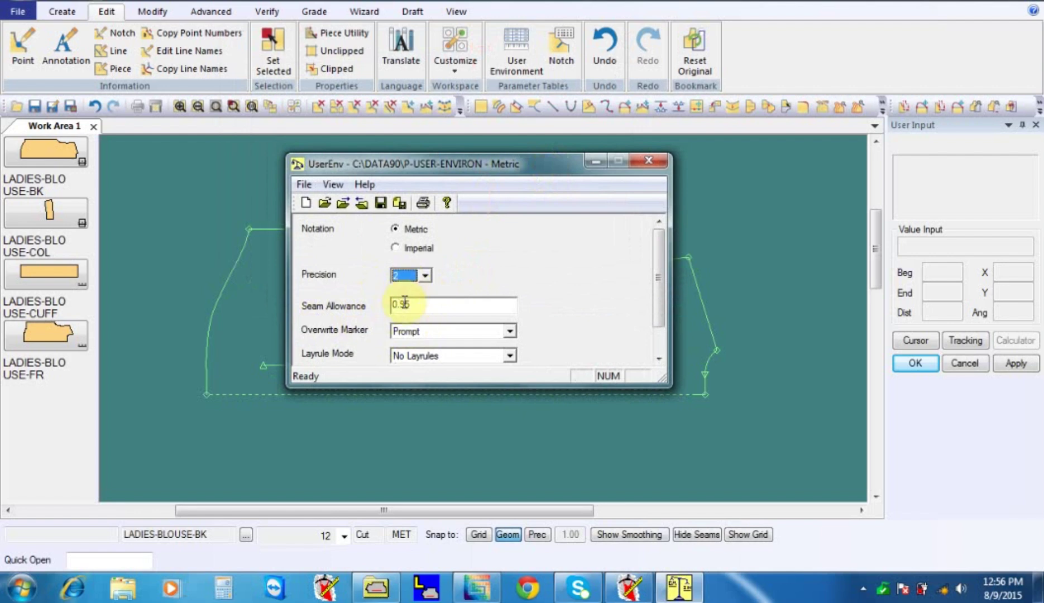
# Try a Precision of 3 in the User Environment table and set it back to 2.
pyautogui.click(425, 275)
pyautogui.click(403, 323)
pyautogui.click(427, 278)
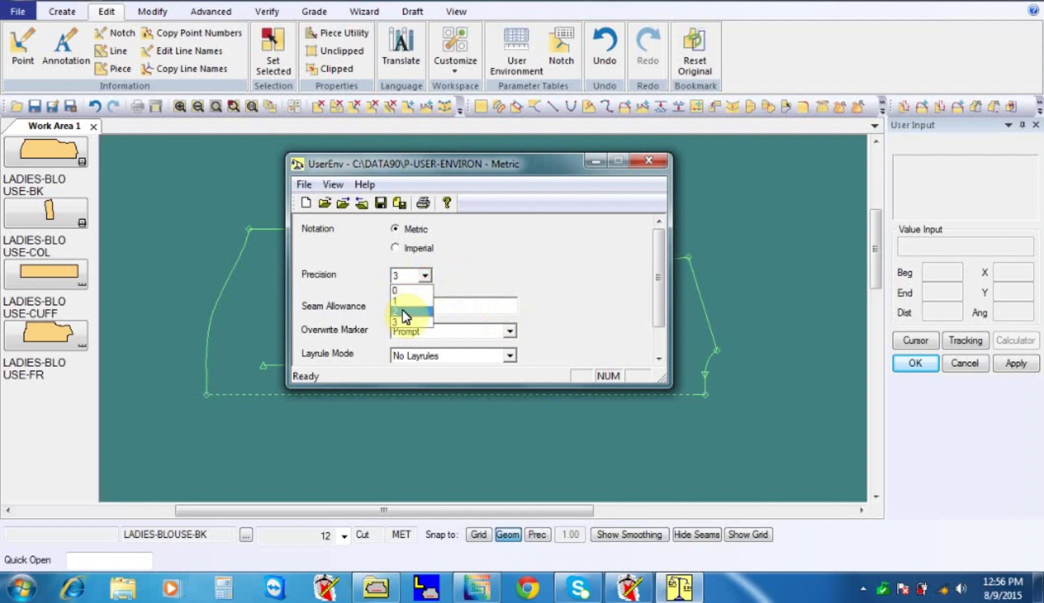
pyautogui.click(402, 307)
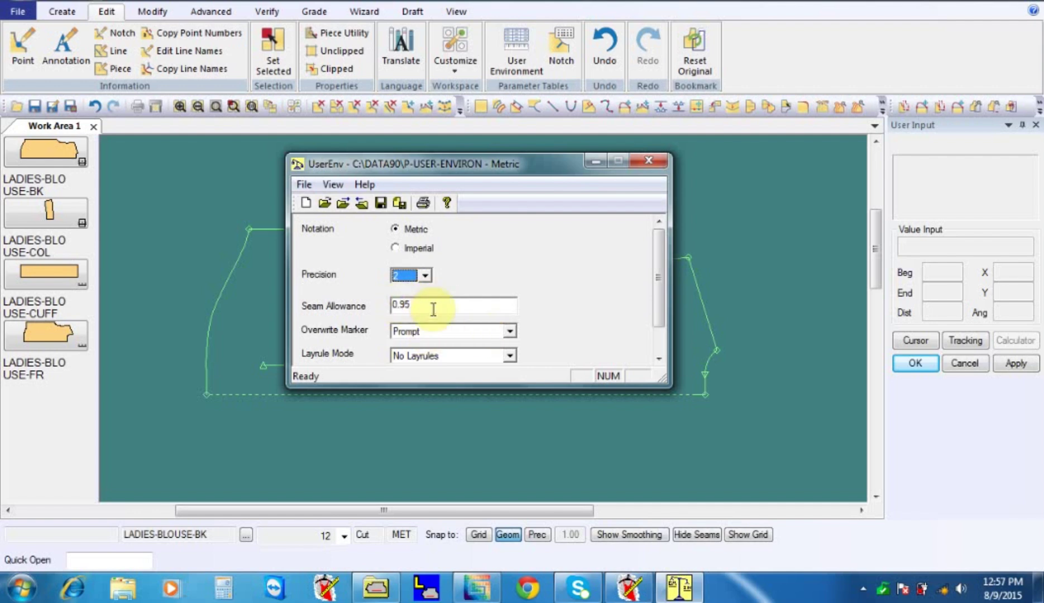
# Try the No and Yes options for Overwrite Marker and set it back to Prompt.
pyautogui.click(433, 309)
pyautogui.click(510, 331)
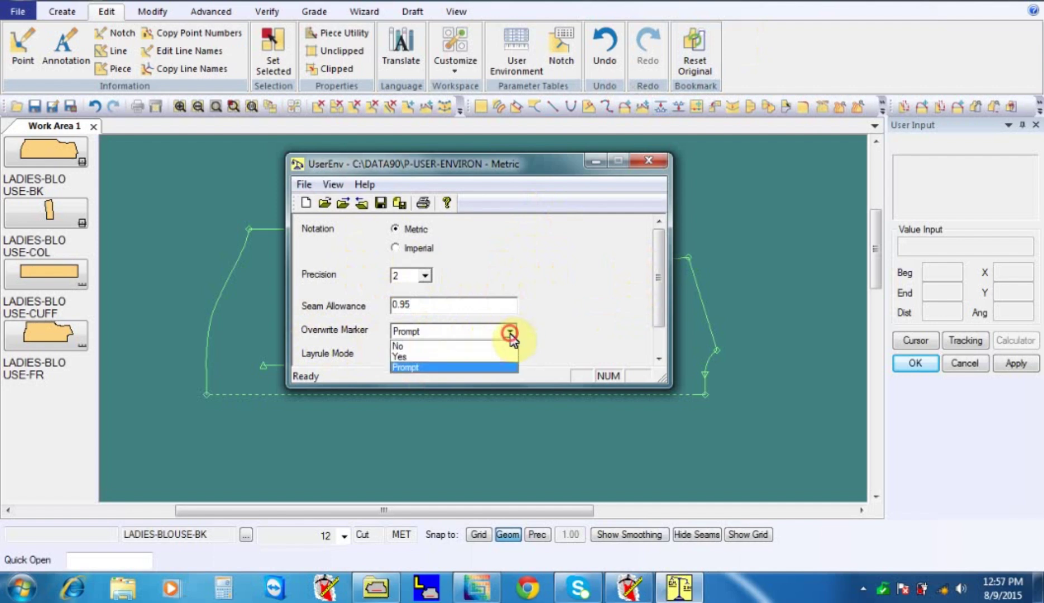
pyautogui.click(440, 347)
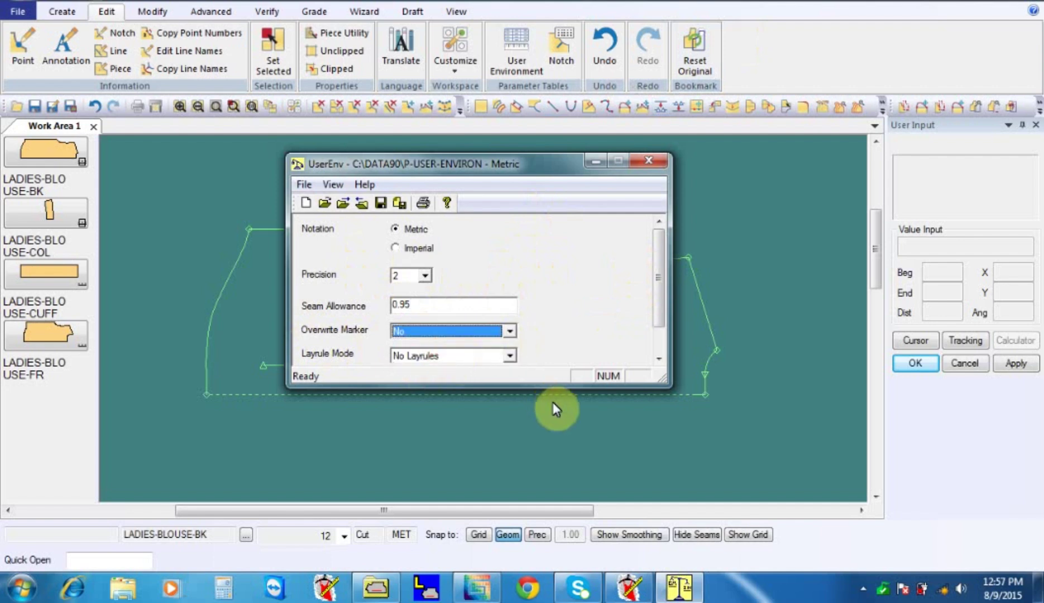
pyautogui.click(510, 331)
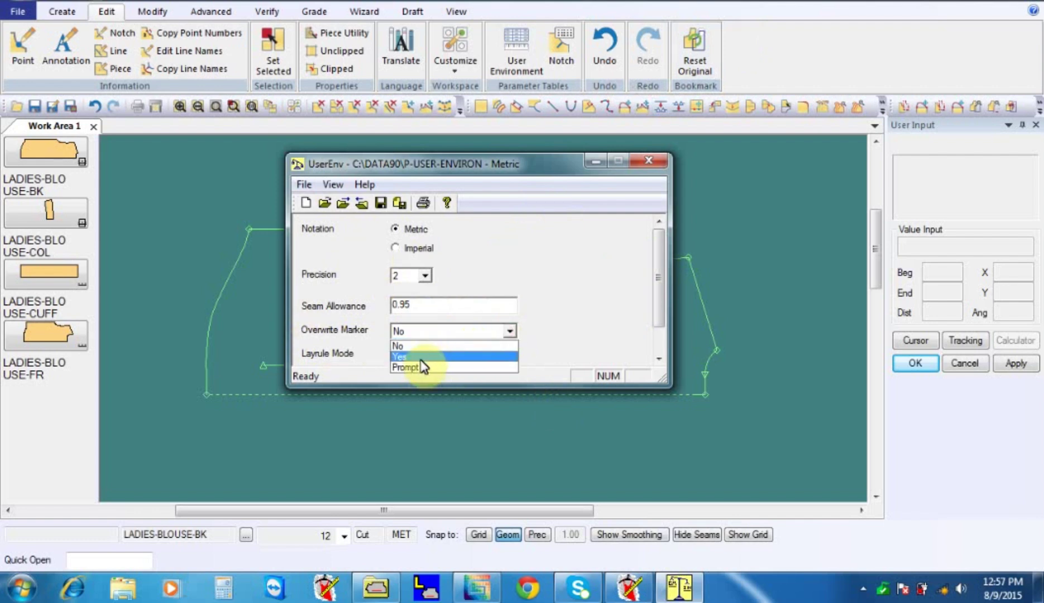
pyautogui.click(419, 358)
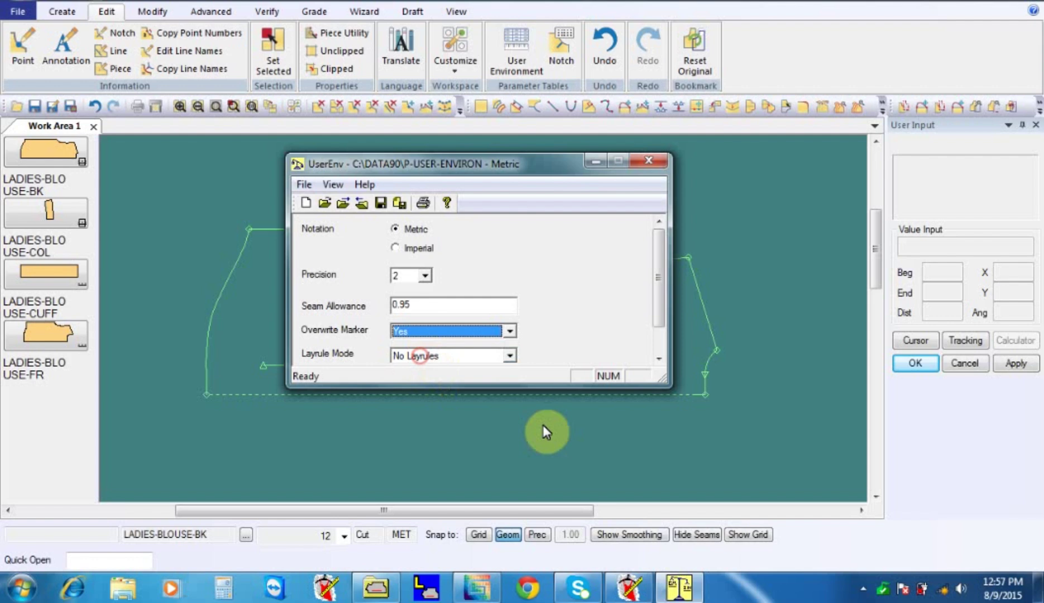
pyautogui.click(509, 331)
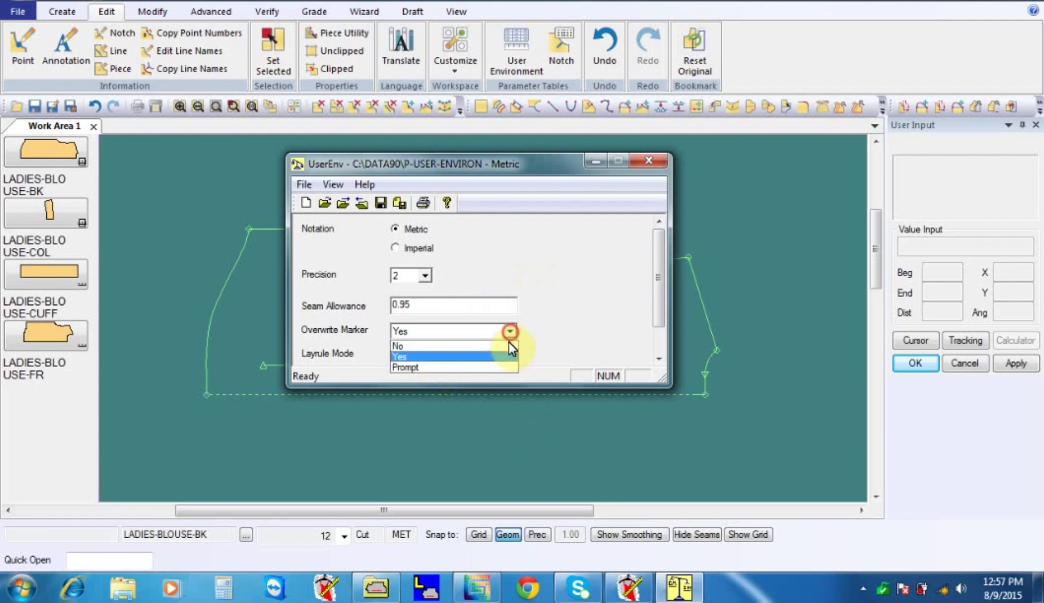
pyautogui.click(432, 368)
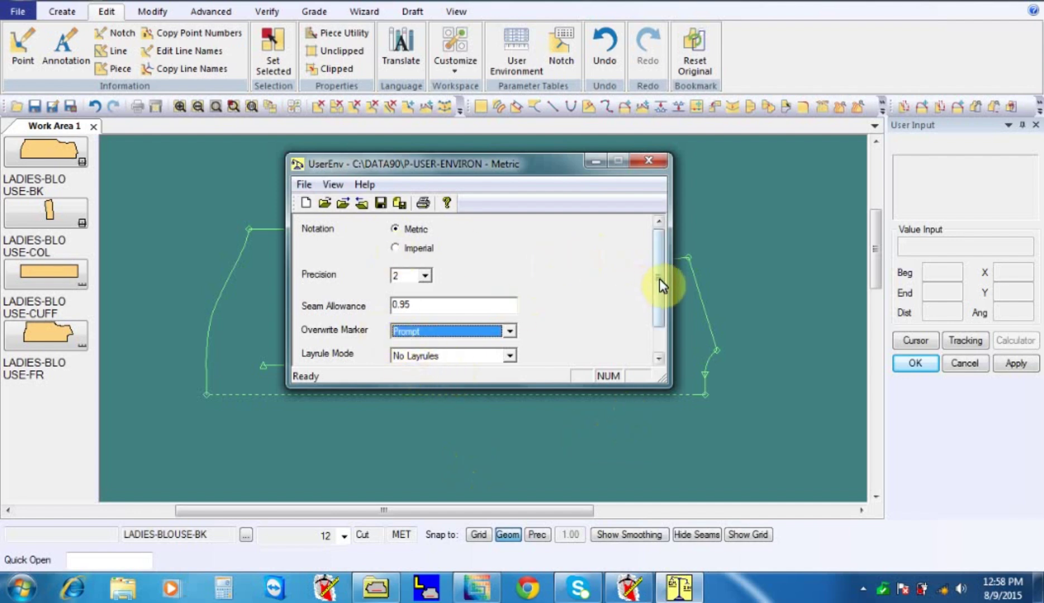
# Close the User Environment table without saving changes to P-USER-ENVIRON.
pyautogui.moveTo(660, 303)
pyautogui.mouseDown()
pyautogui.moveTo(664, 345)
pyautogui.moveTo(656, 302)
pyautogui.mouseUp()
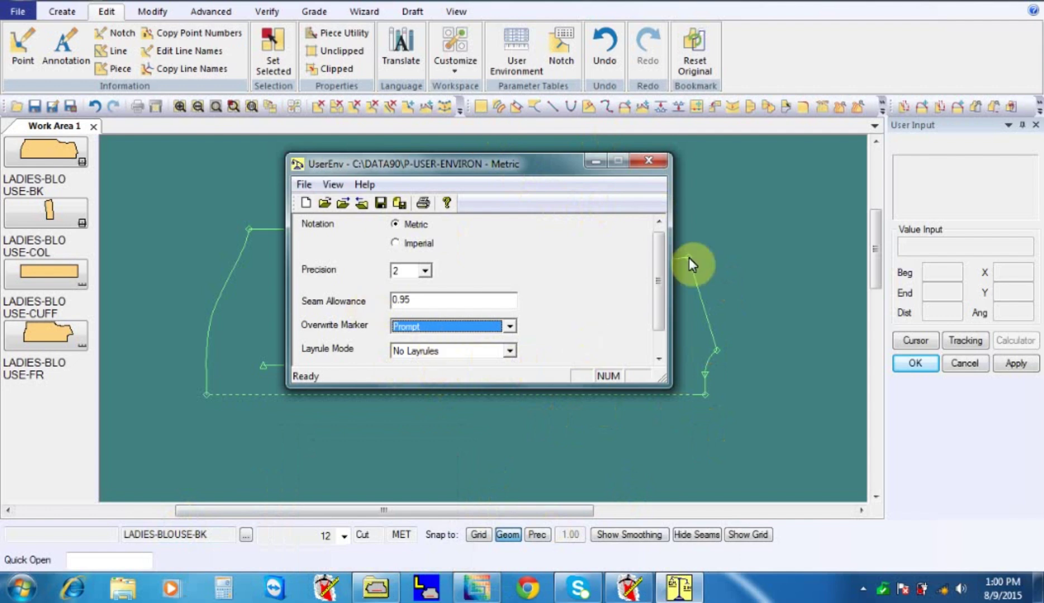
pyautogui.click(647, 163)
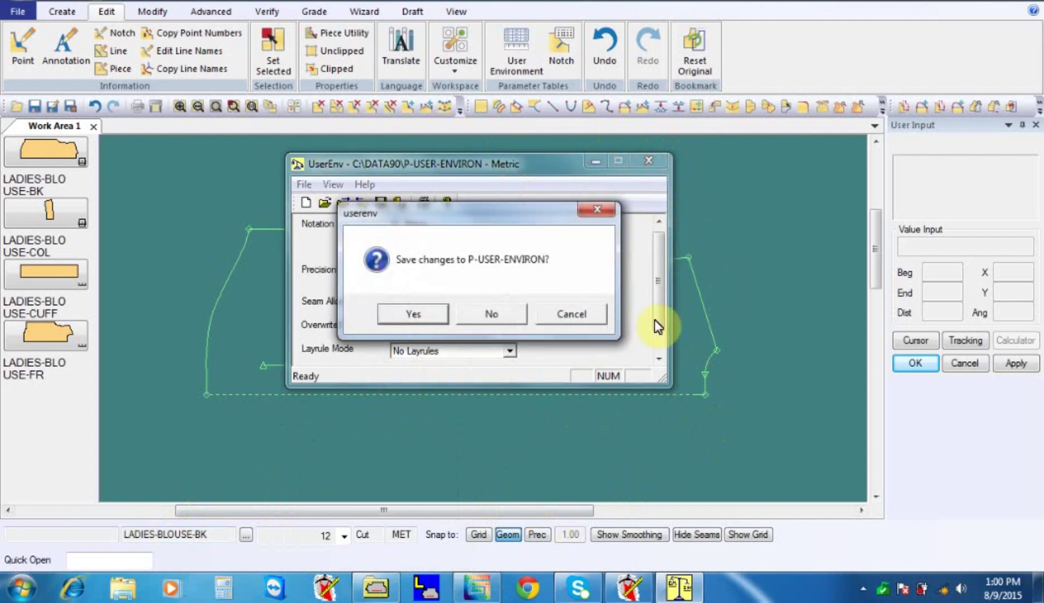
pyautogui.click(487, 313)
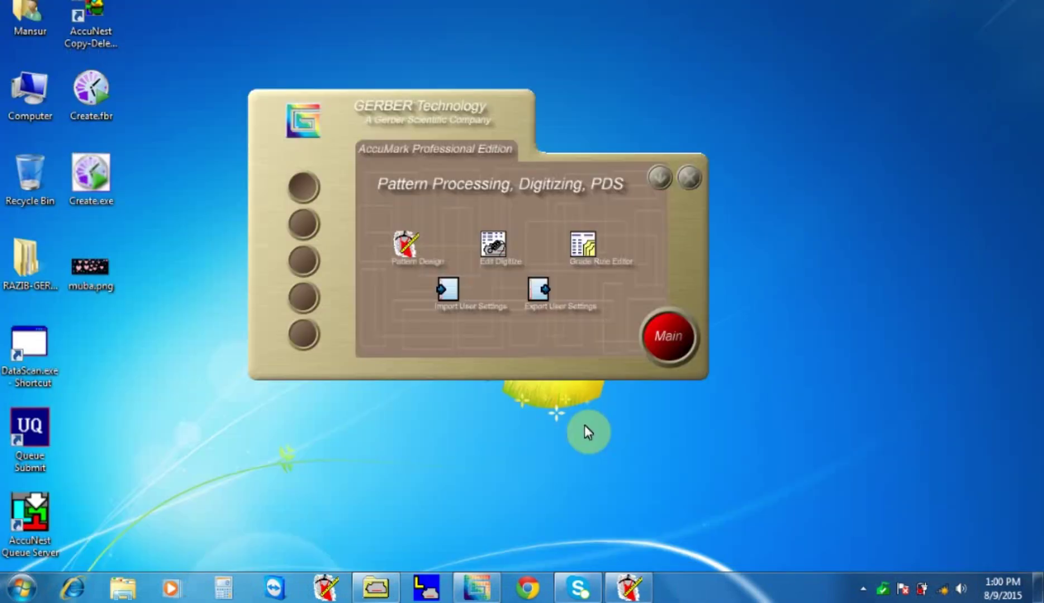
# Switch to AccuMark Explorer and open the Auto Update of Markers setting in AccuMark Utilities.
pyautogui.click(375, 587)
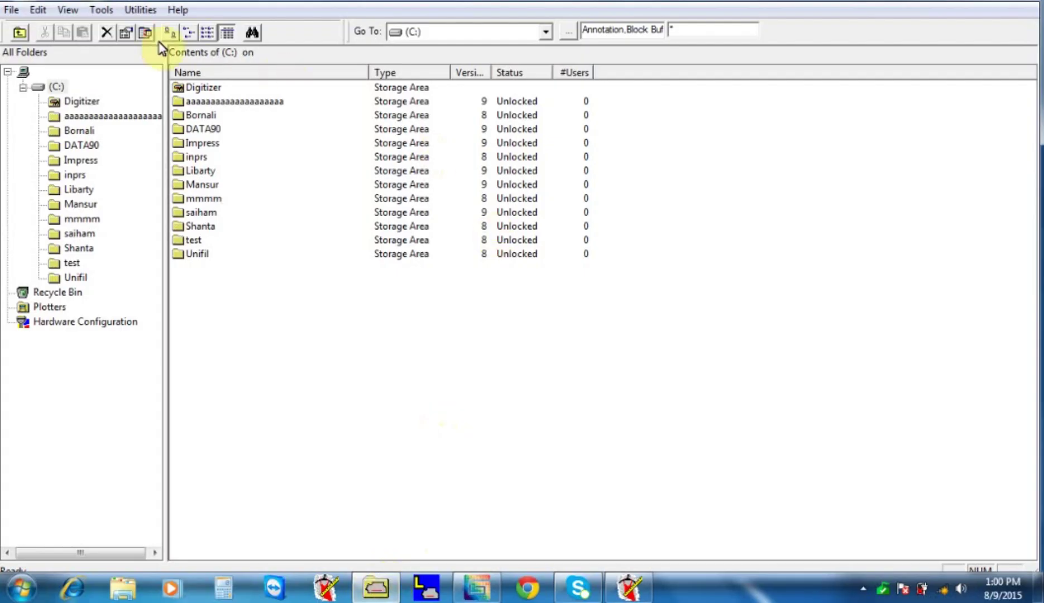
pyautogui.click(101, 11)
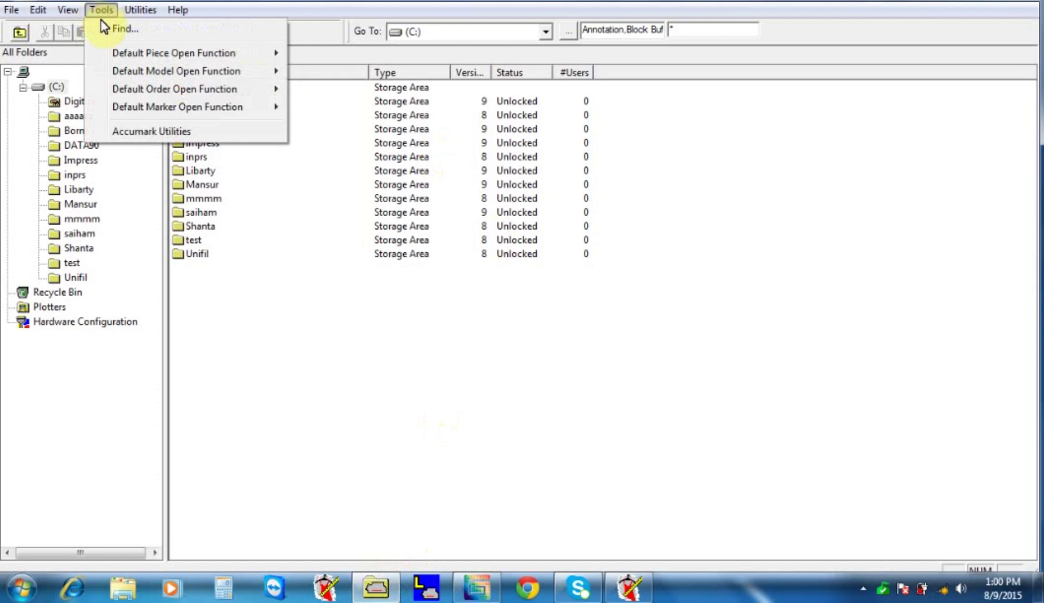
pyautogui.click(133, 133)
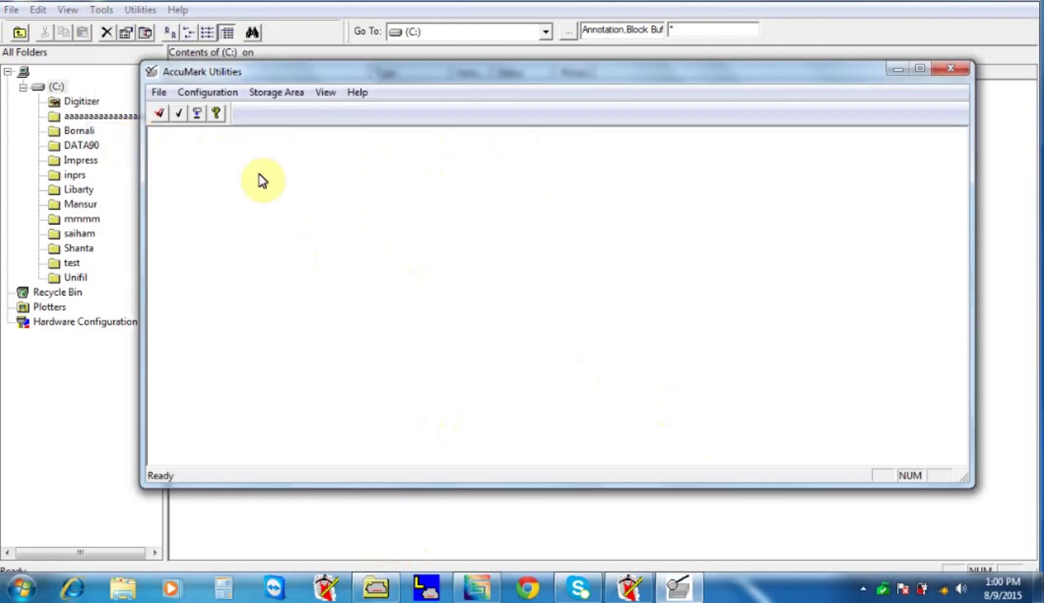
pyautogui.click(204, 94)
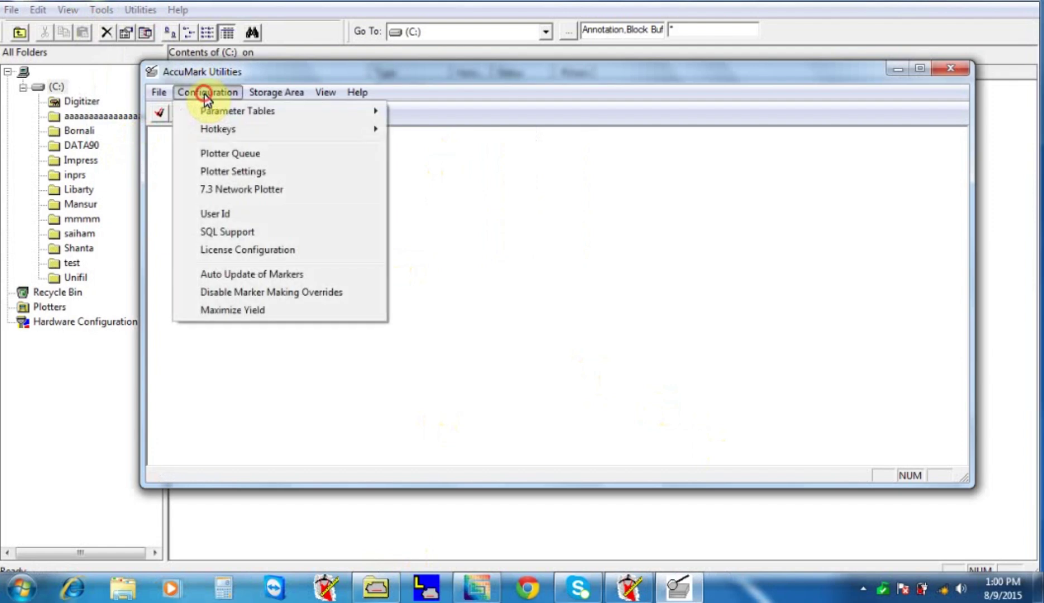
pyautogui.click(262, 274)
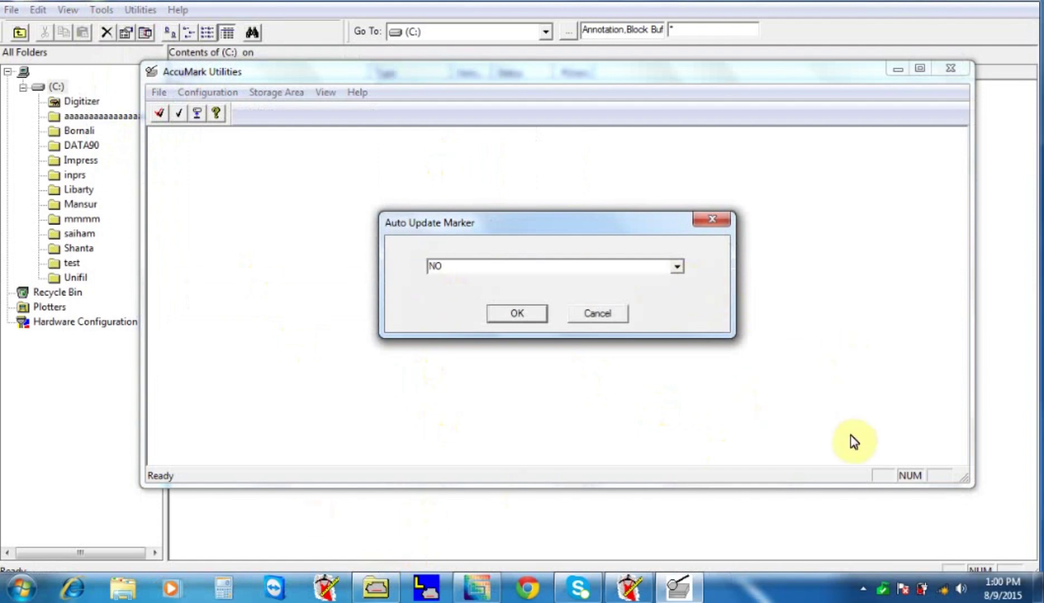
# Try YES for Auto Update Marker, then set it to Prompt and apply the setting.
pyautogui.click(680, 268)
pyautogui.click(580, 291)
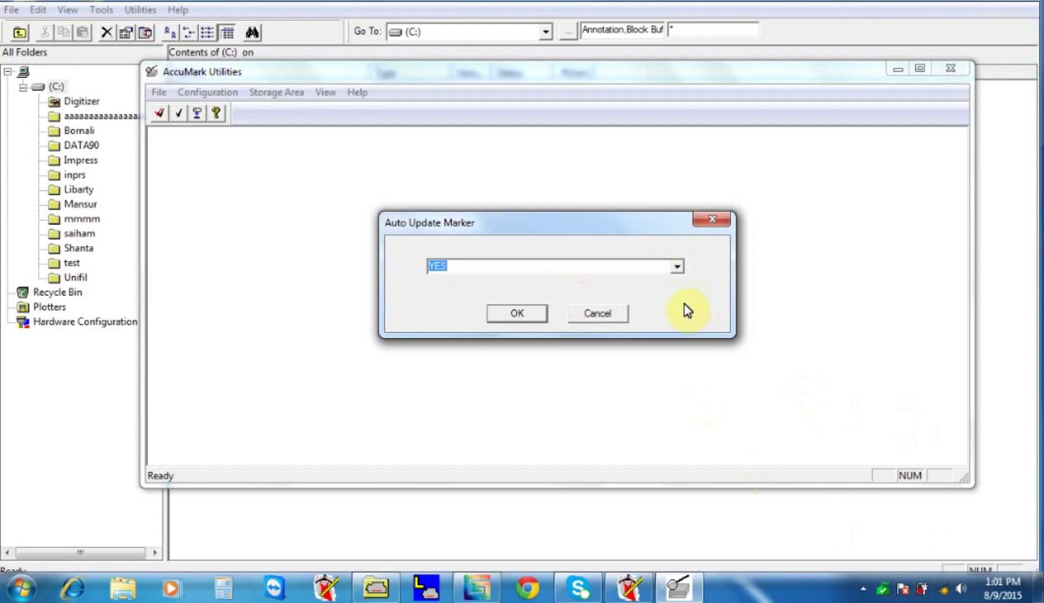
pyautogui.click(677, 268)
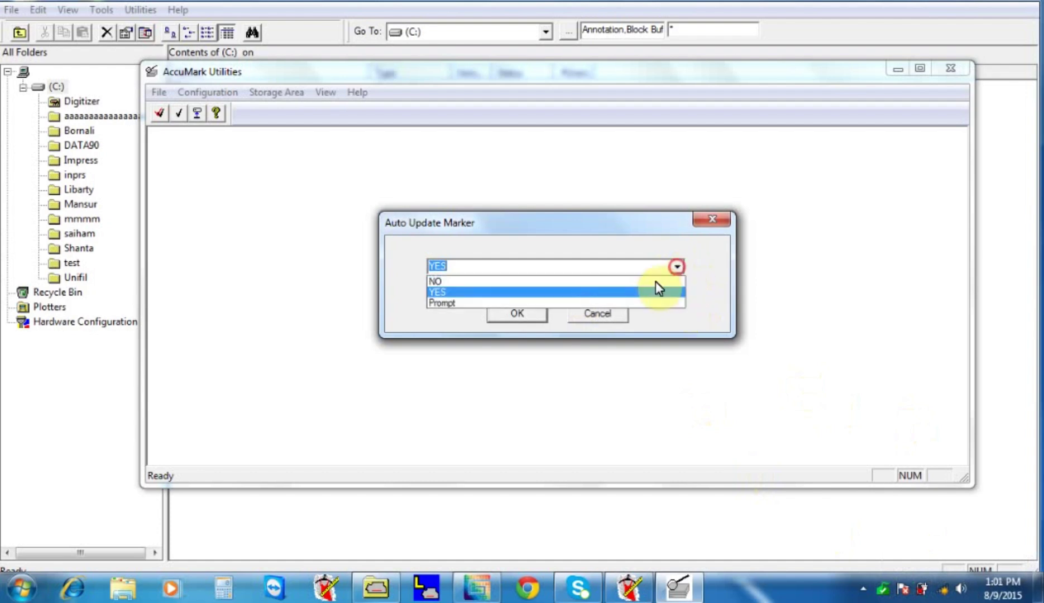
pyautogui.click(612, 302)
pyautogui.click(527, 315)
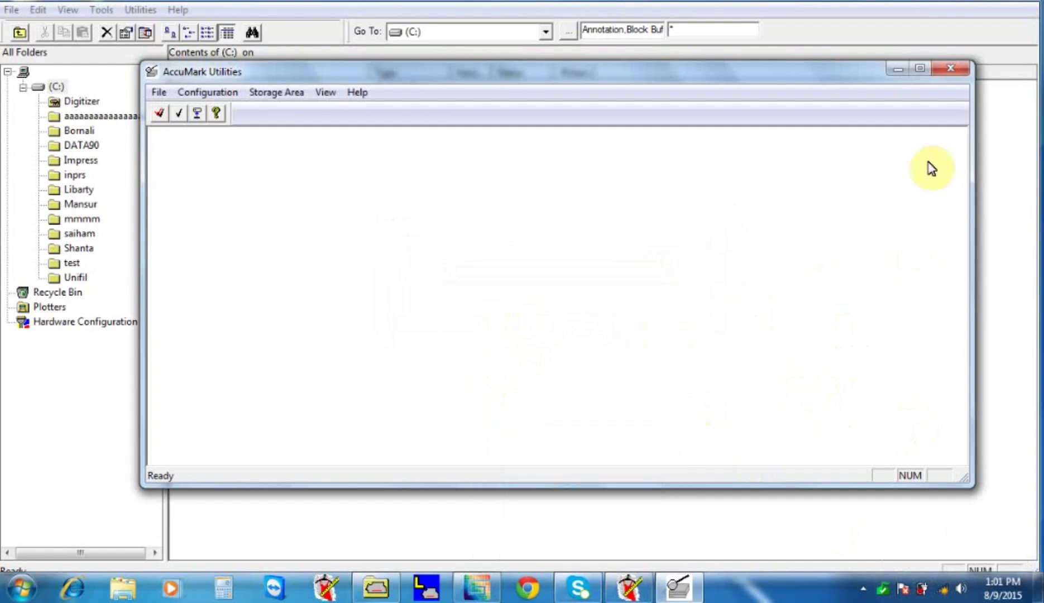
# Close AccuMark Utilities, minimize AccuMark Explorer, and switch back to Pattern Design.
pyautogui.click(950, 67)
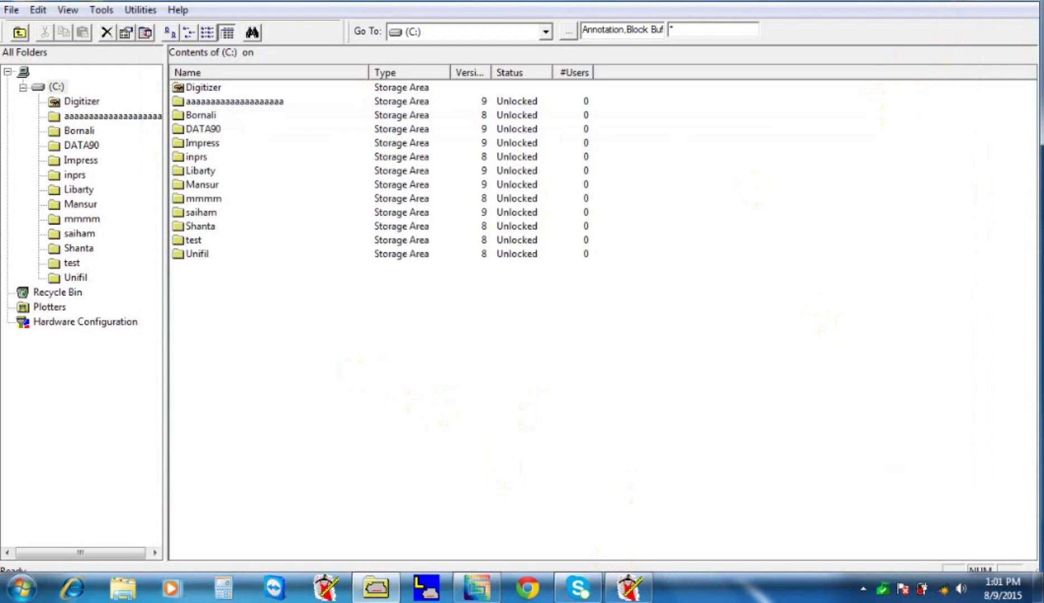
pyautogui.click(972, 4)
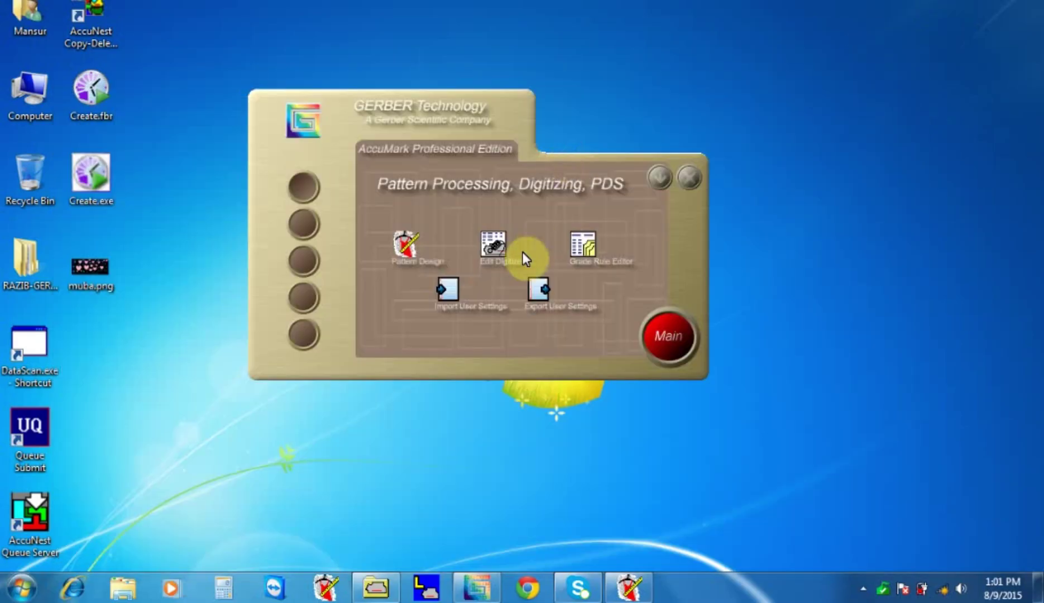
pyautogui.click(648, 590)
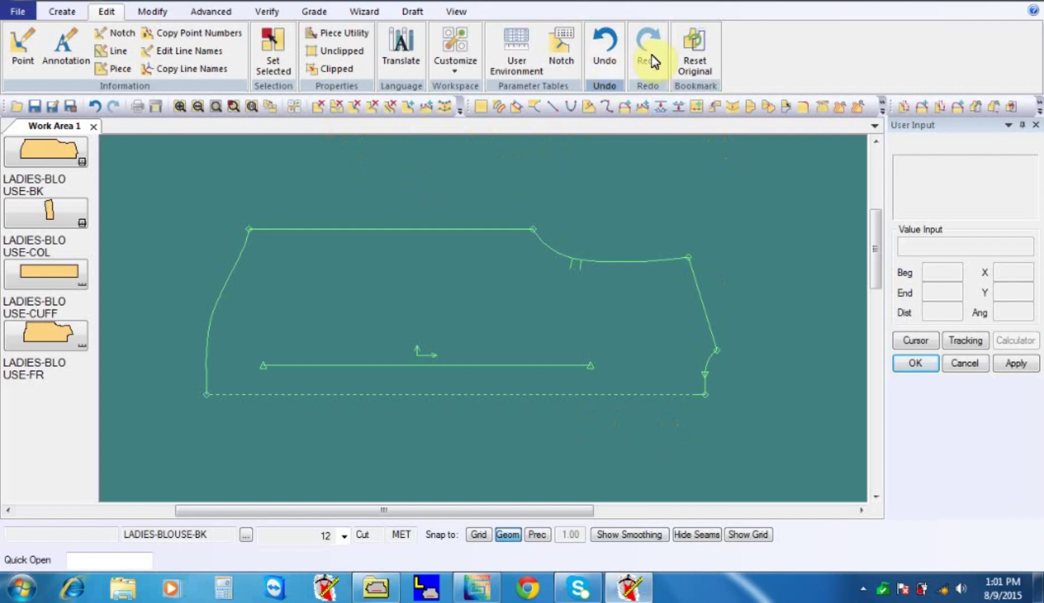
# Set the type of notch 1 to V in the P-NOTCH parameter table and minimize the table window.
pyautogui.click(563, 62)
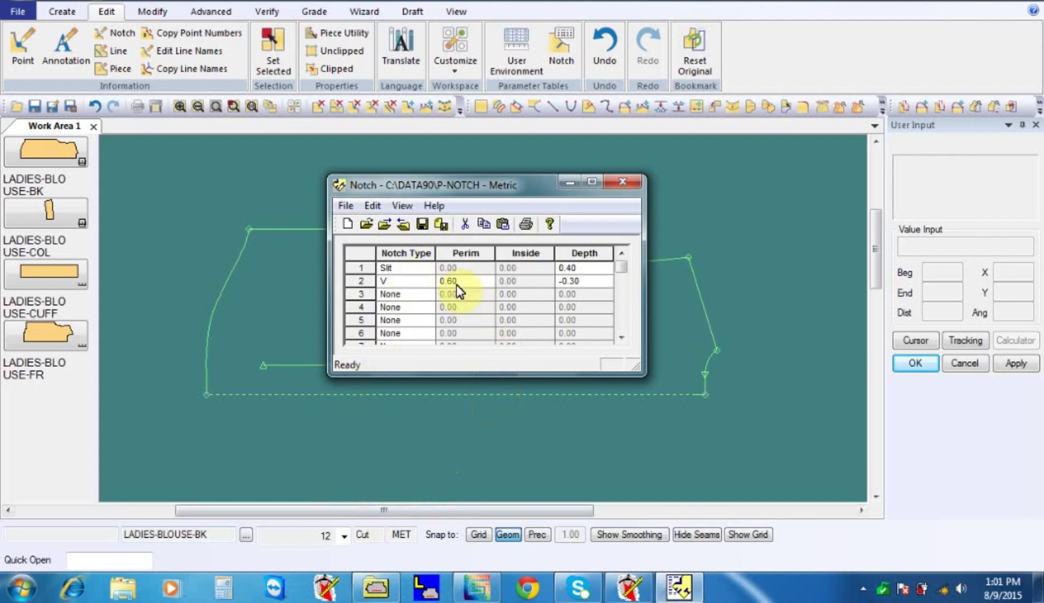
pyautogui.click(430, 269)
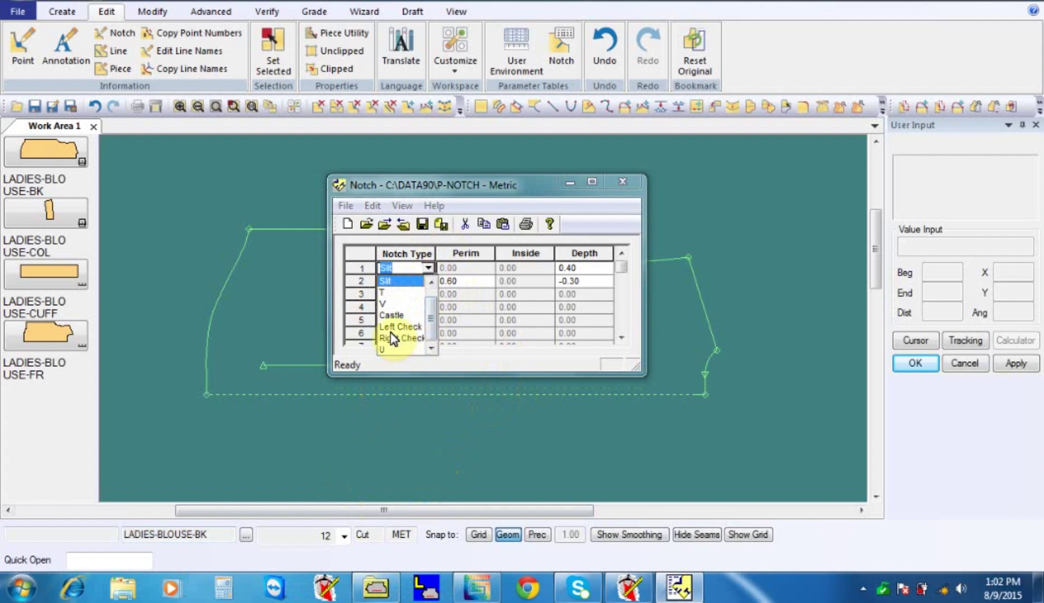
pyautogui.click(389, 304)
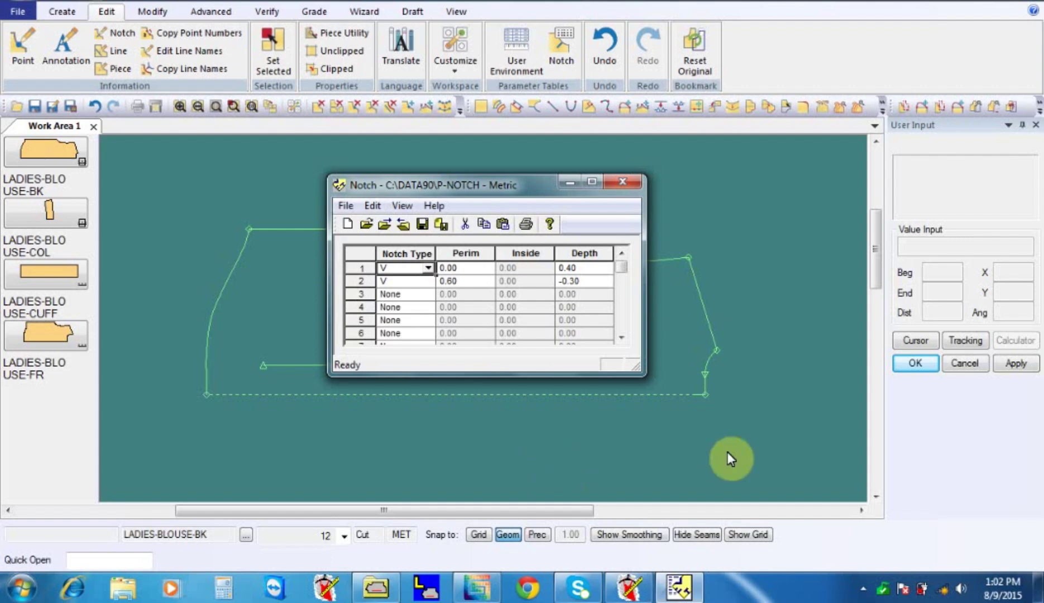
pyautogui.click(569, 181)
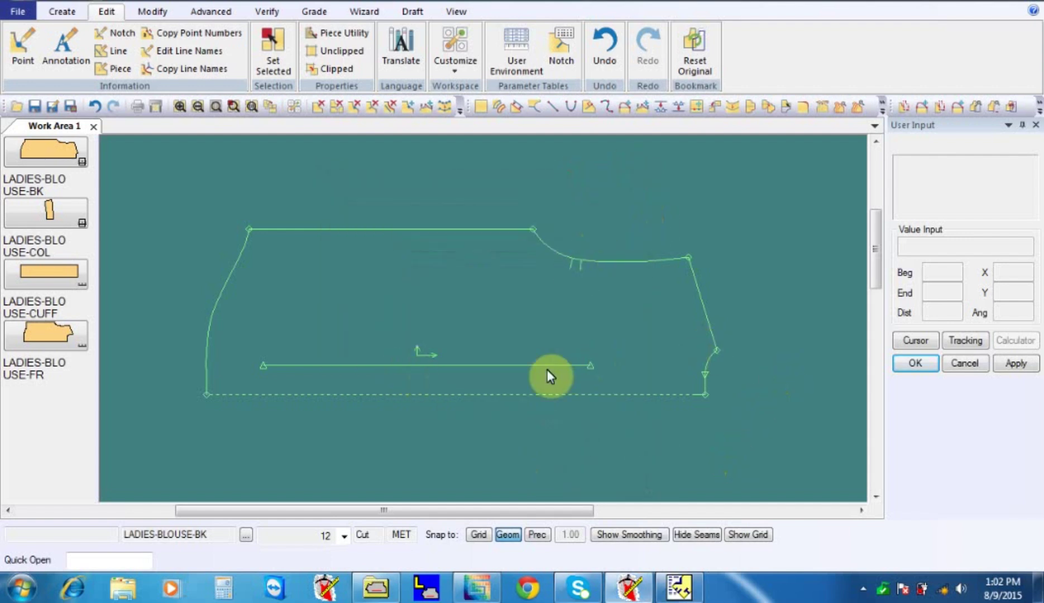